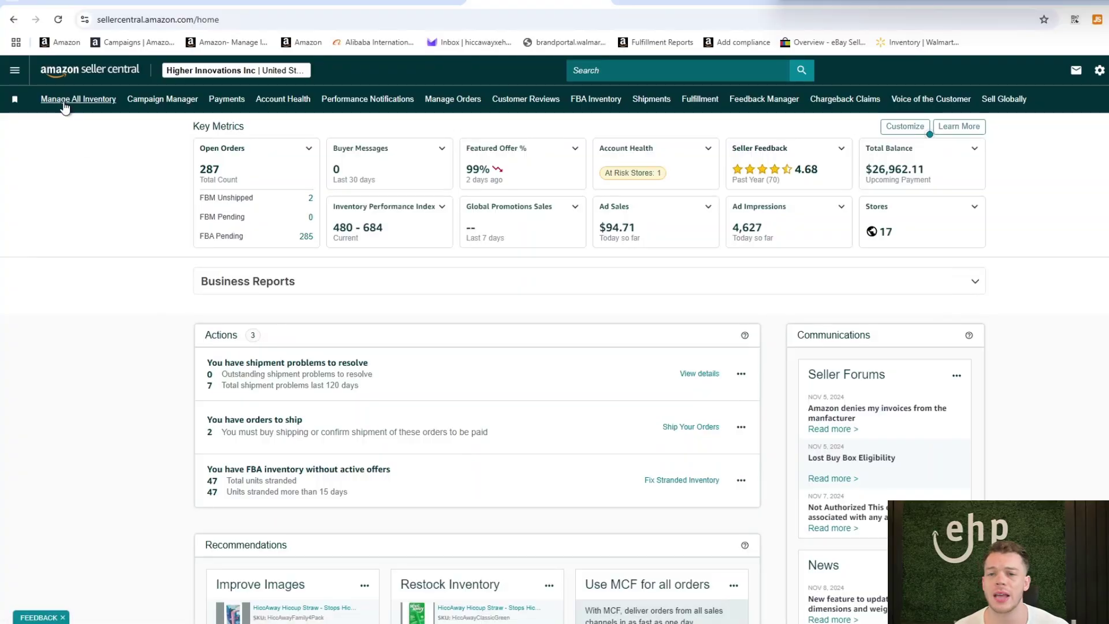
- Open Manage All Inventory and show the actions for the HiccAway + Case Light Blue listing
left_click(65, 102)
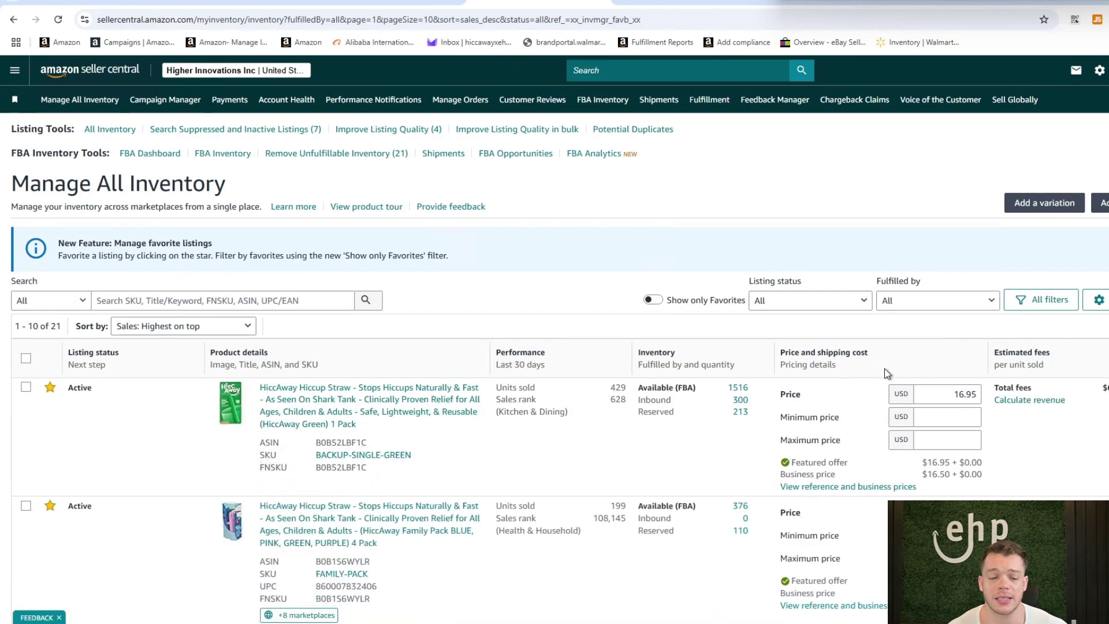
scroll(887, 373, "down", 2)
scroll(886, 372, "down", 2)
scroll(886, 373, "down", 4)
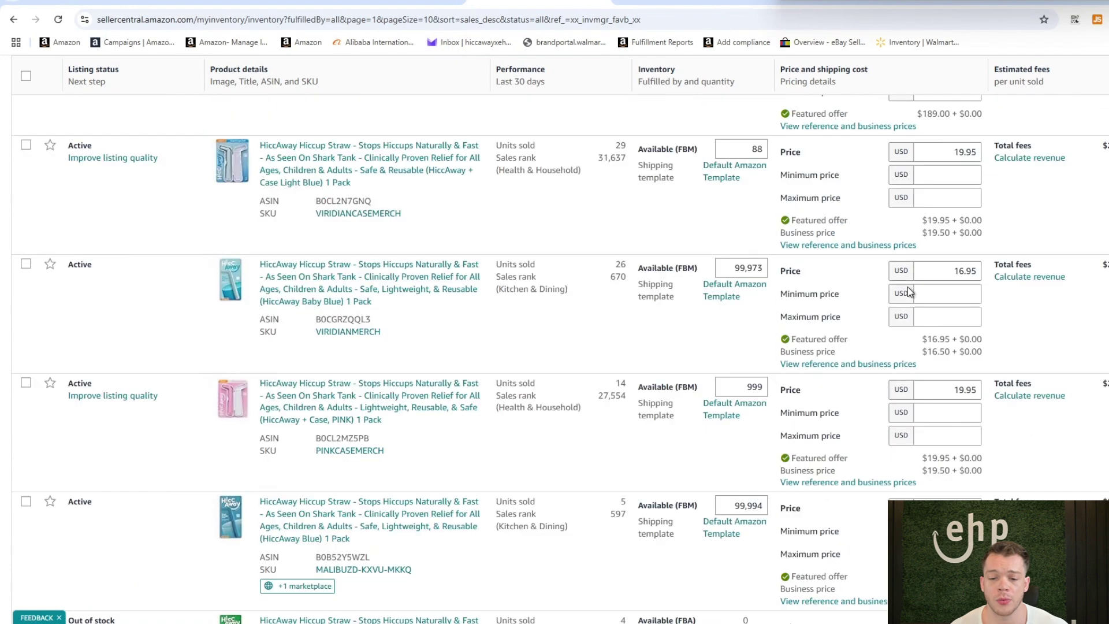
scroll(893, 282, "up", 1)
left_click(1102, 213)
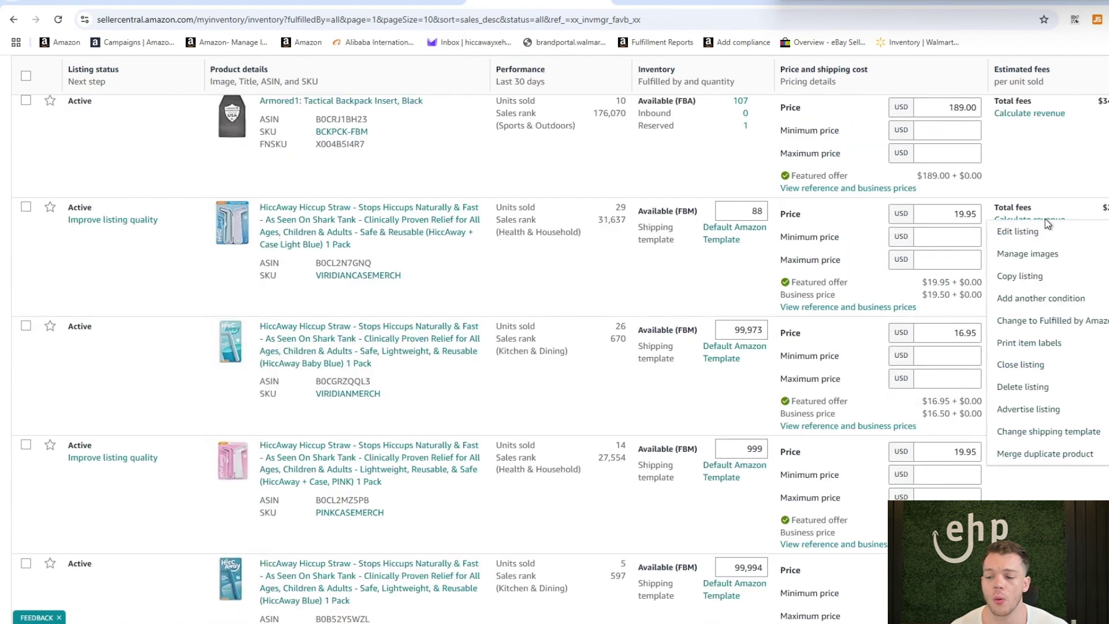
- Edit the VIRIDIANCASEMERCH listing and select its Handling Time value of 6 days on the Offer page
left_click(1076, 235)
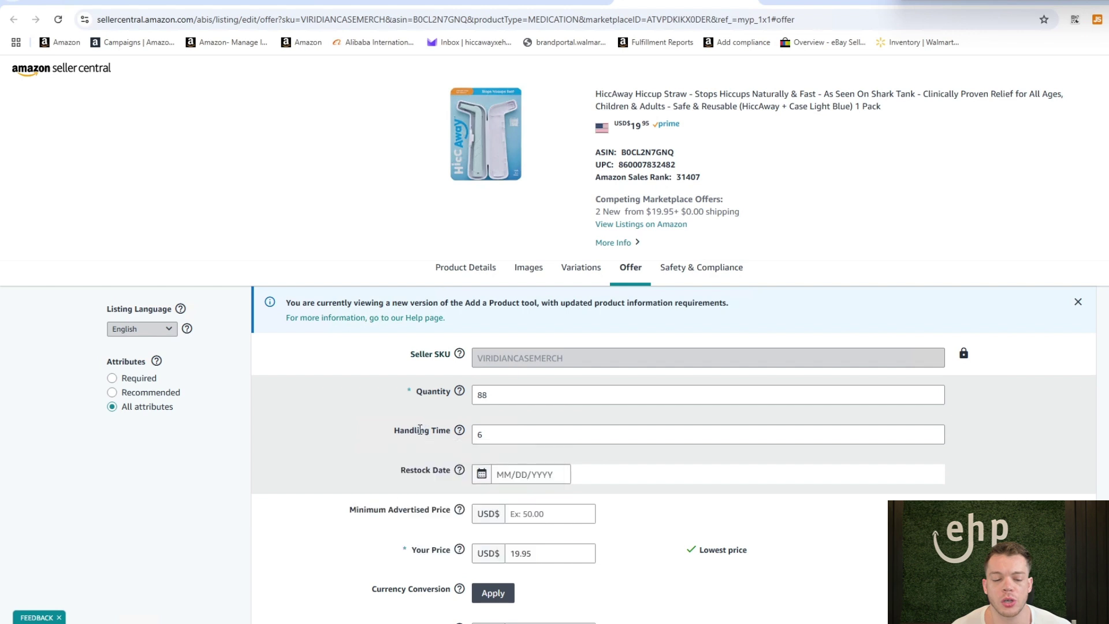
double_click(483, 438)
mouse_move(460, 430)
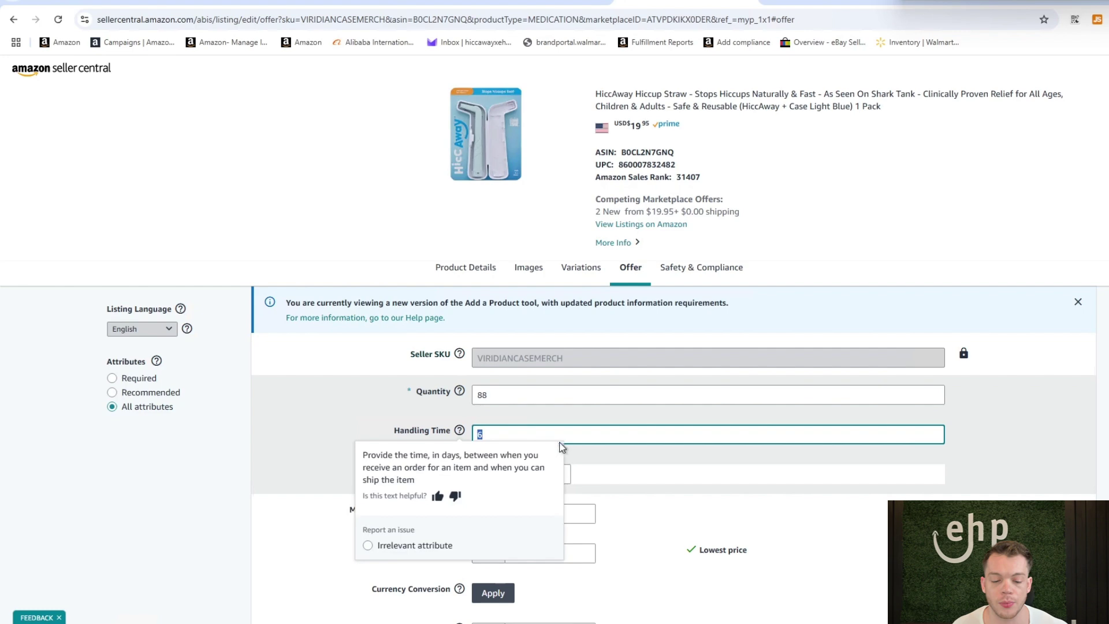
scroll(1043, 414, "down", 5)
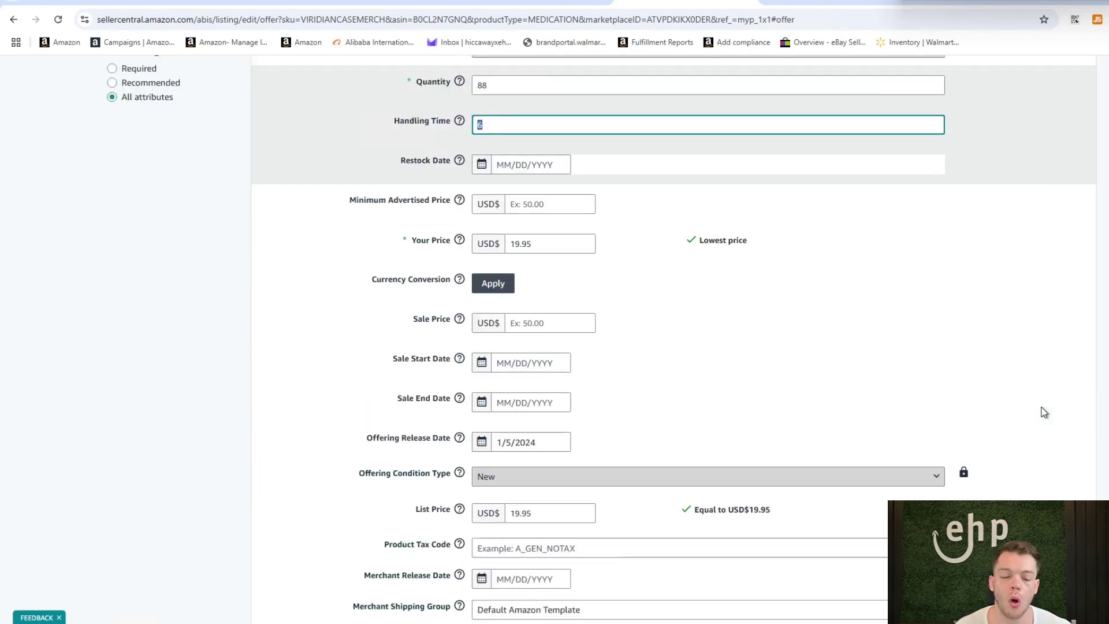
scroll(1040, 414, "down", 10)
scroll(1041, 413, "down", 10)
scroll(1002, 421, "down", 10)
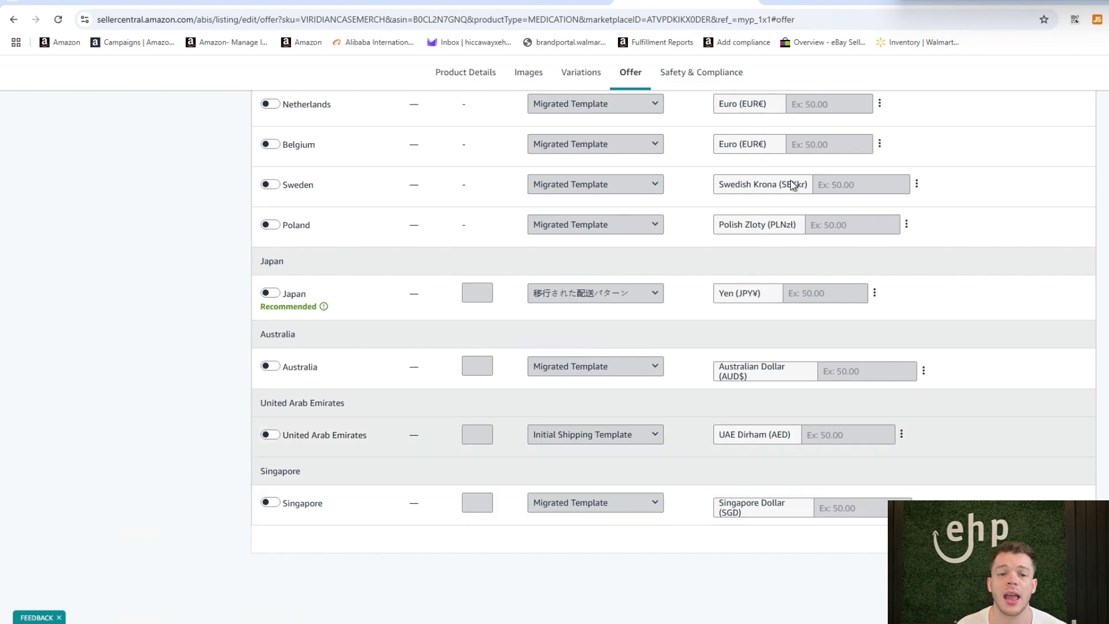
scroll(902, 317, "up", 2)
scroll(979, 307, "up", 8)
scroll(979, 308, "up", 5)
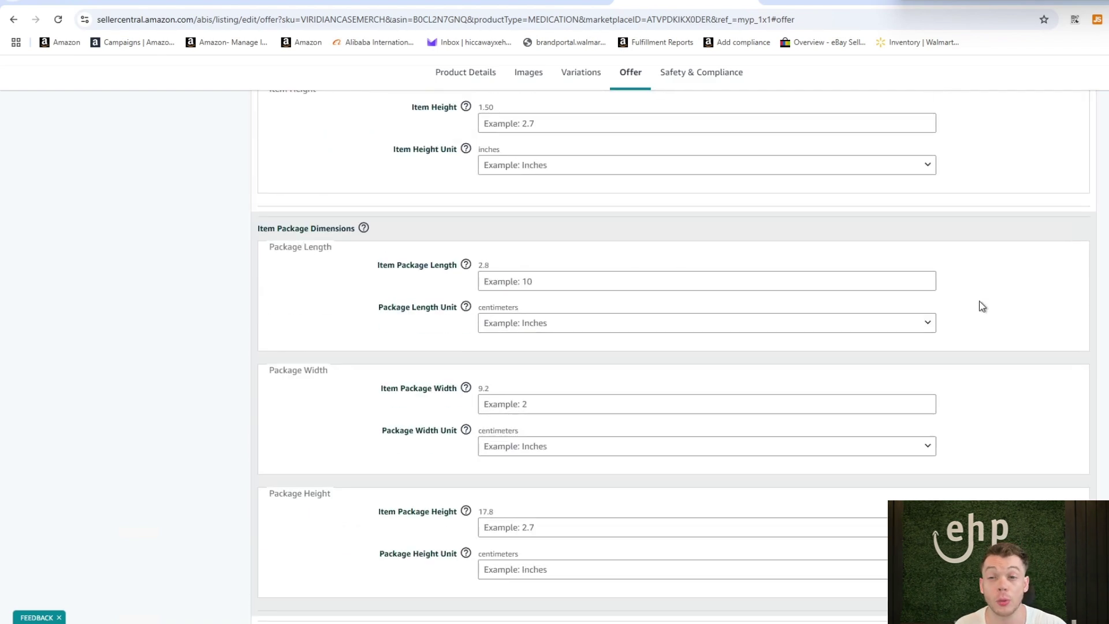
scroll(978, 307, "up", 5)
scroll(979, 307, "up", 5)
scroll(533, 234, "up", 2)
scroll(528, 217, "up", 2)
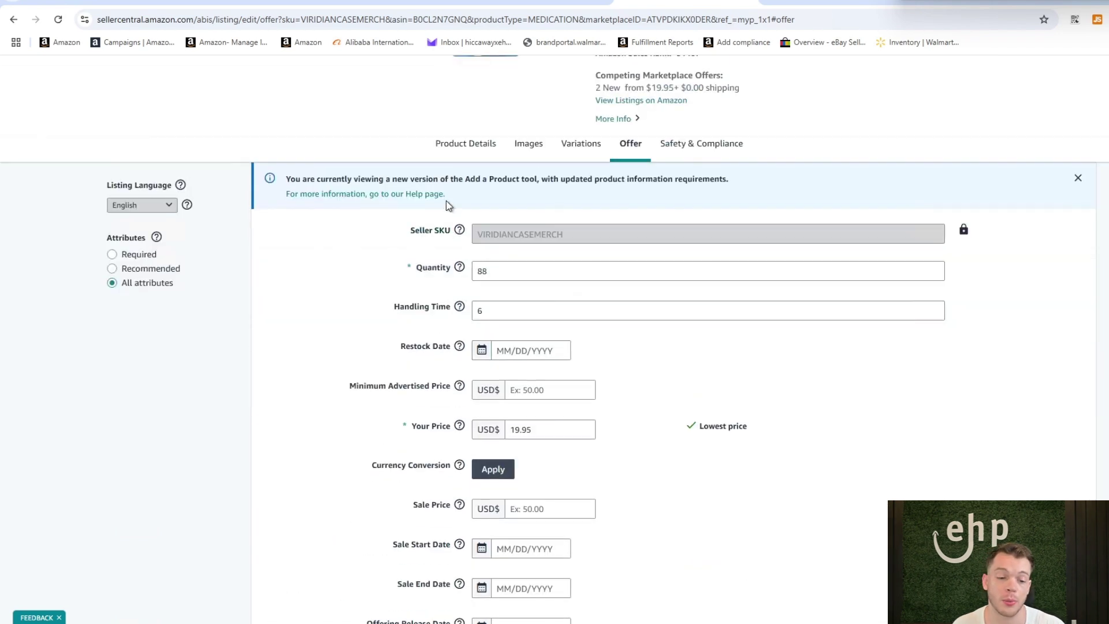
double_click(504, 308)
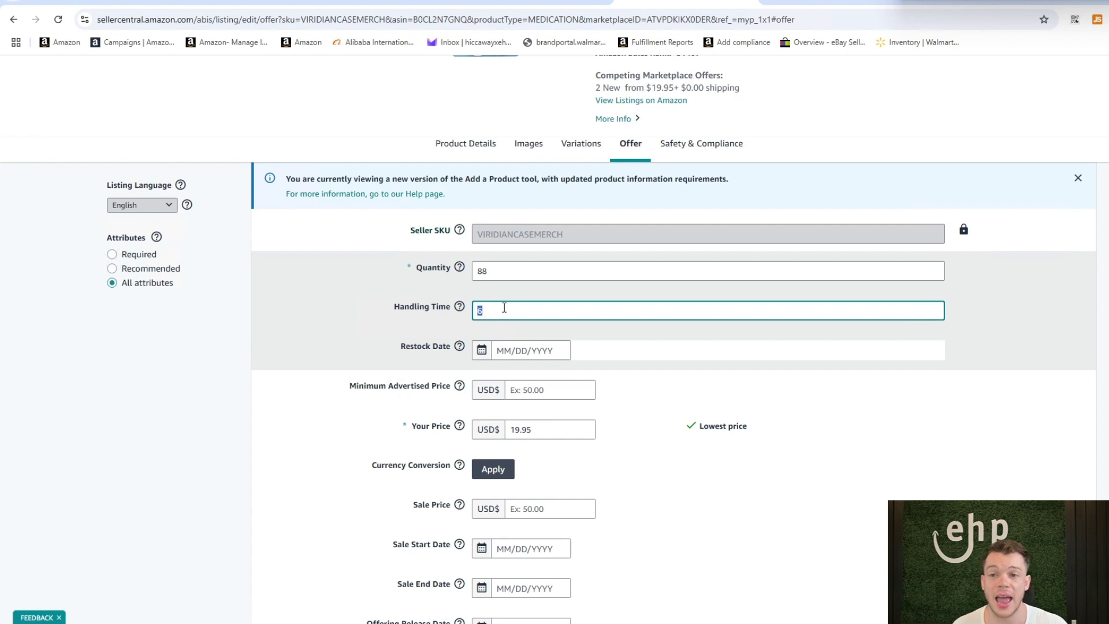